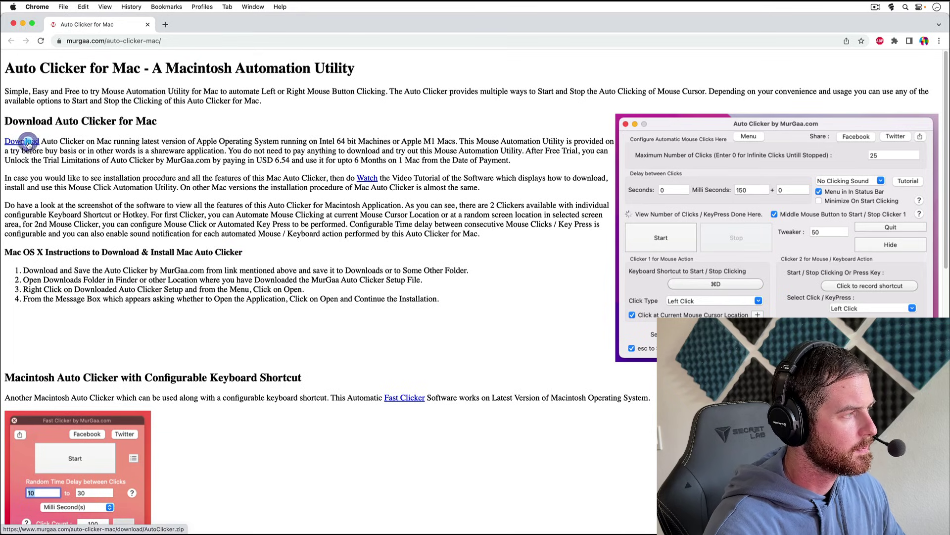
Step: Download AutoClicker.zip (686 KB) to the Desktop and open it from Chrome's download bubble
left_click(28, 142)
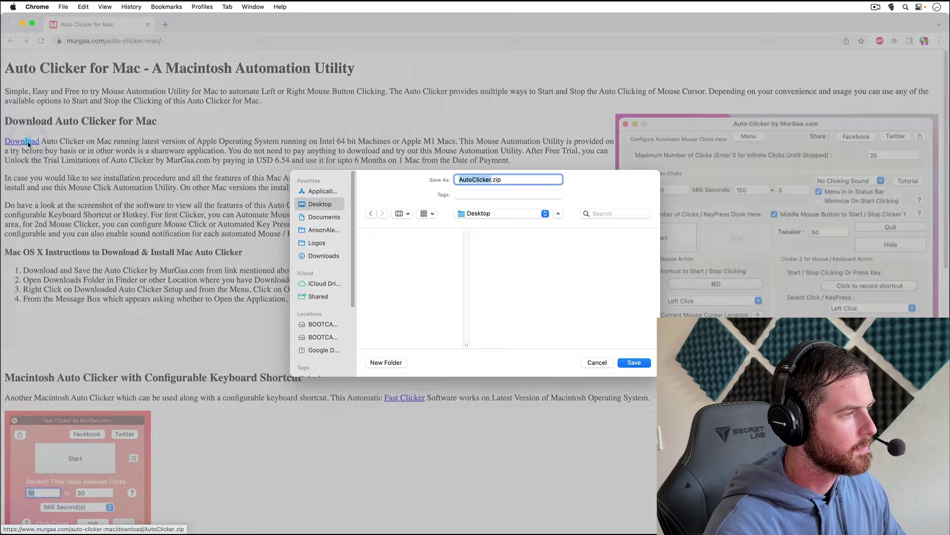
left_click(636, 363)
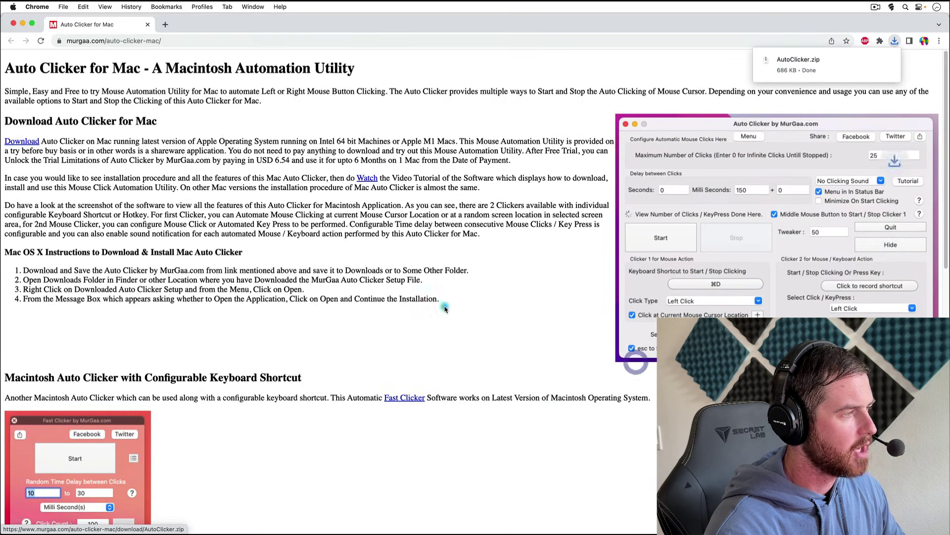
left_click(829, 68)
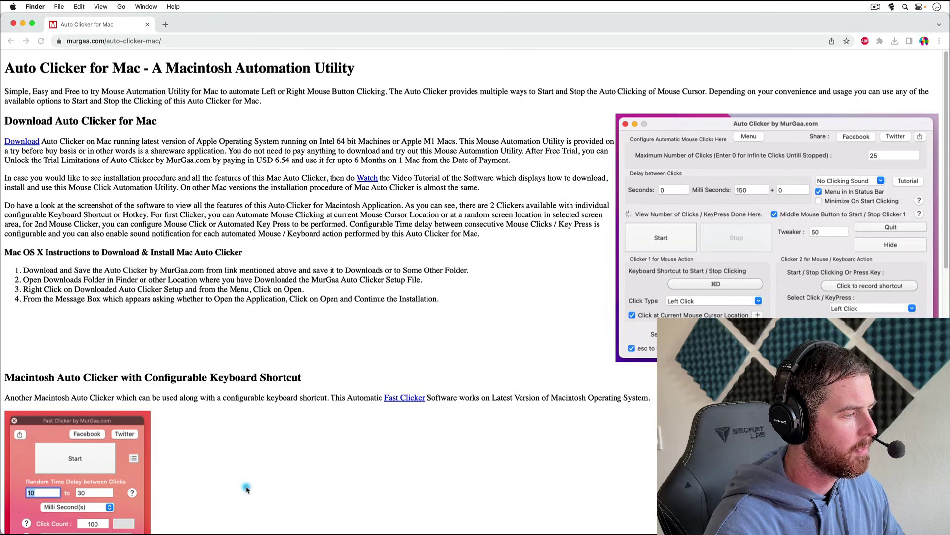
Step: Move AutoClicker.zip from the Desktop to the Trash in Finder
left_click(153, 510)
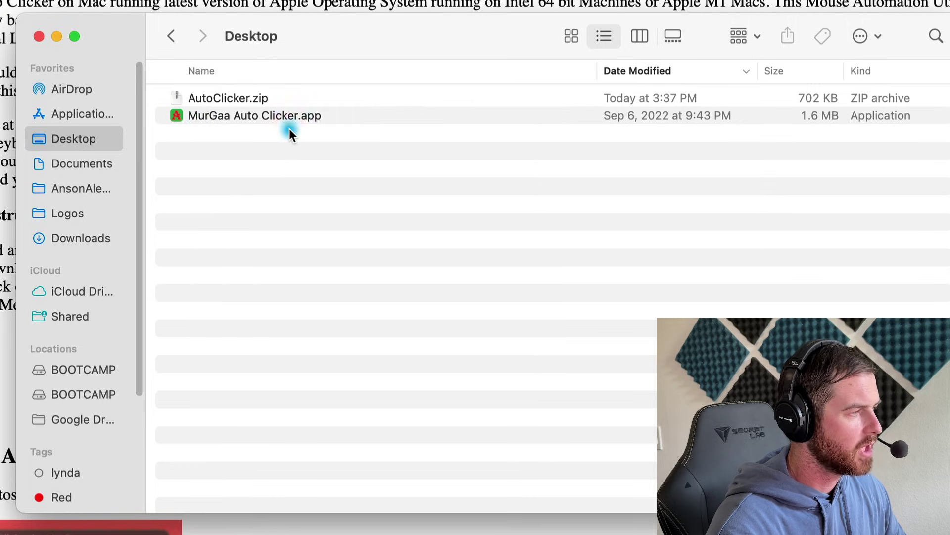
left_click(220, 98)
right_click(220, 97)
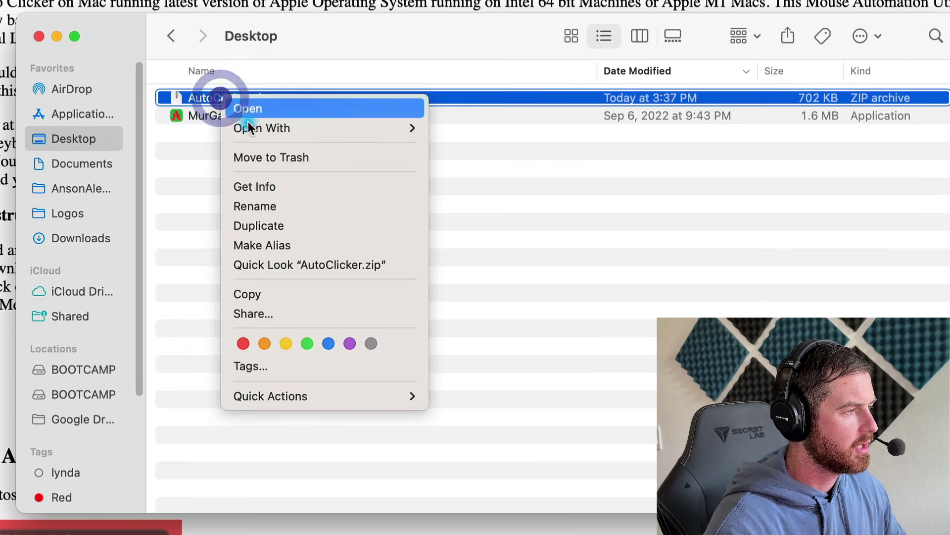
left_click(278, 158)
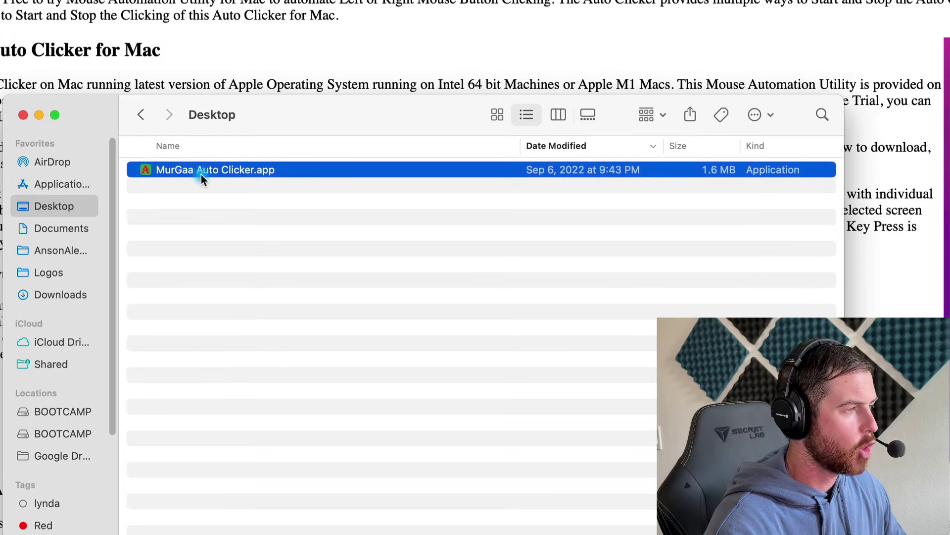
Step: Launch MurGaa Auto Clicker.app, confirm opening it, and accept the licence agreement
double_click(201, 174)
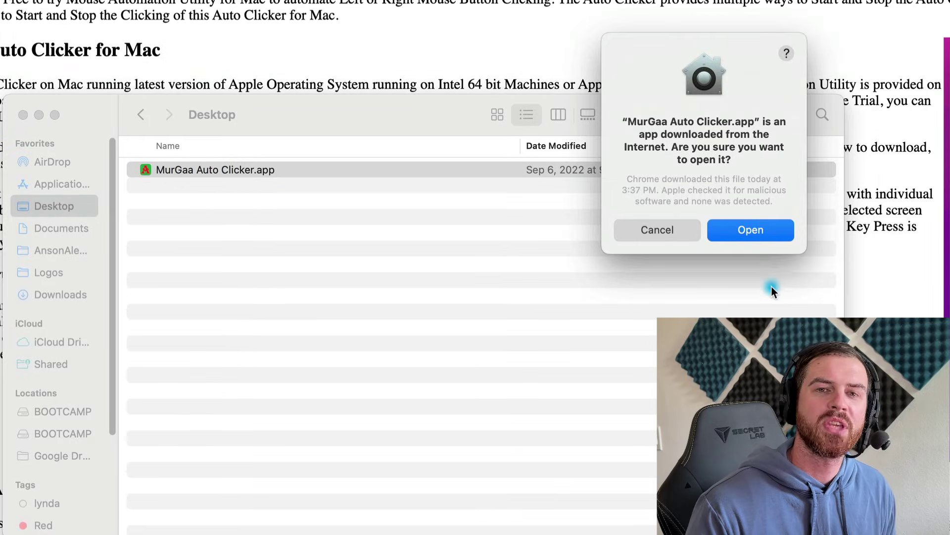
left_click(760, 234)
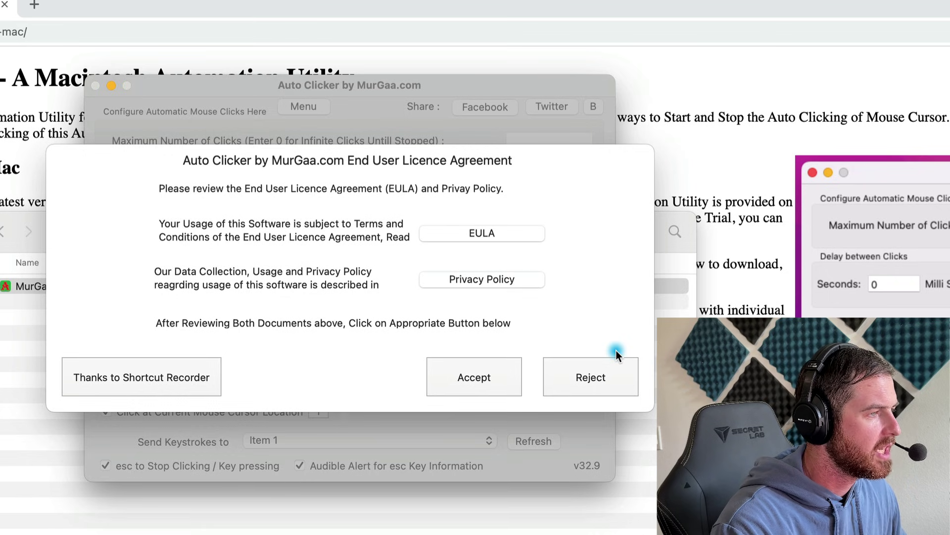
left_click(471, 380)
left_click(359, 384)
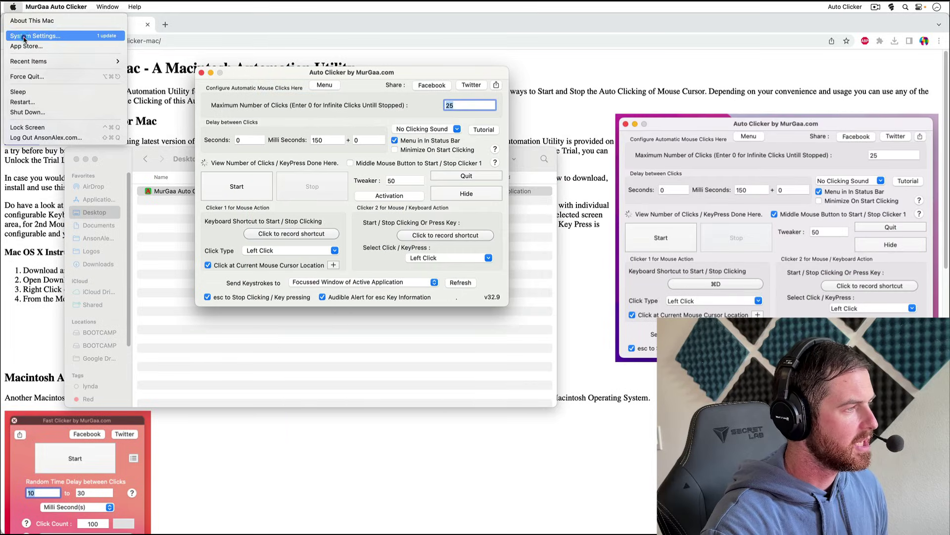
Step: Confirm MurGaa Auto Clicker is enabled under Input Monitoring, then check the Accessibility permissions list
left_click(24, 37)
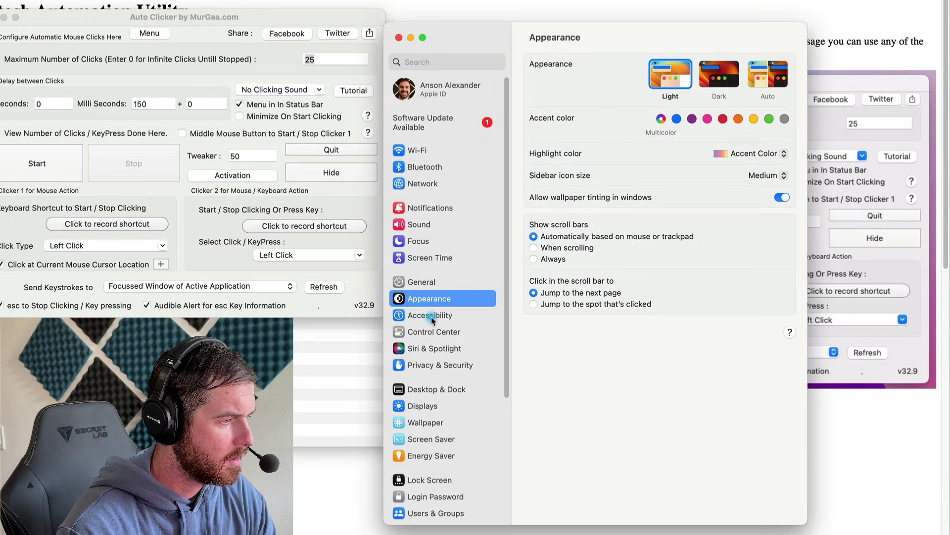
left_click(446, 365)
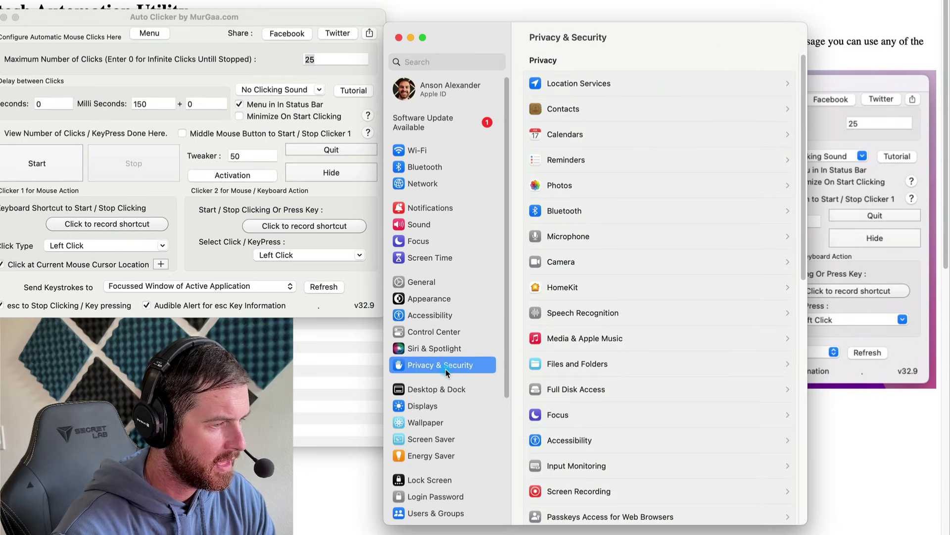
left_click(654, 465)
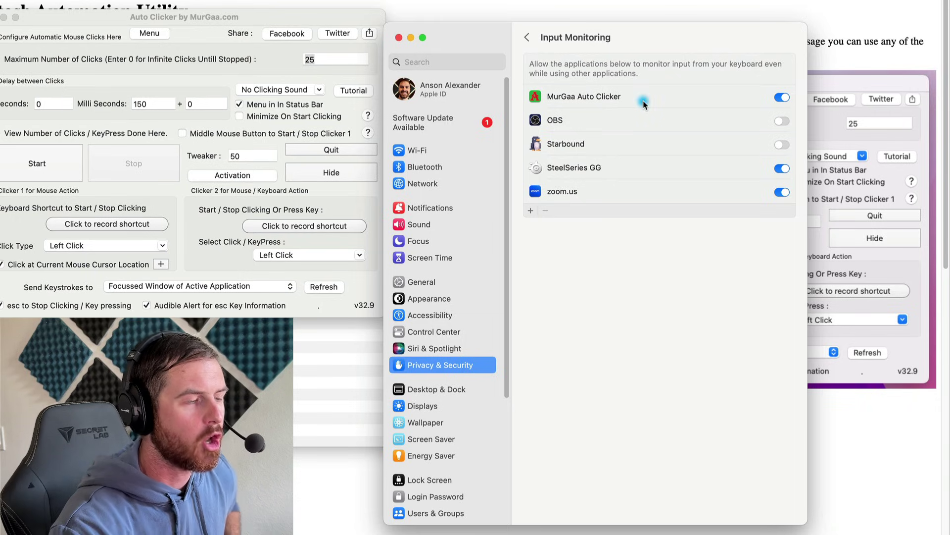
left_click(528, 37)
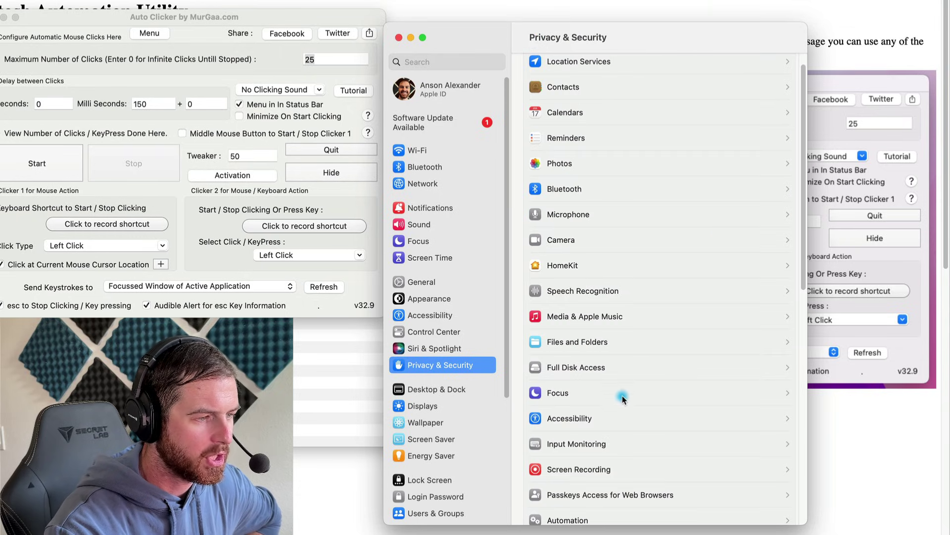
left_click(618, 420)
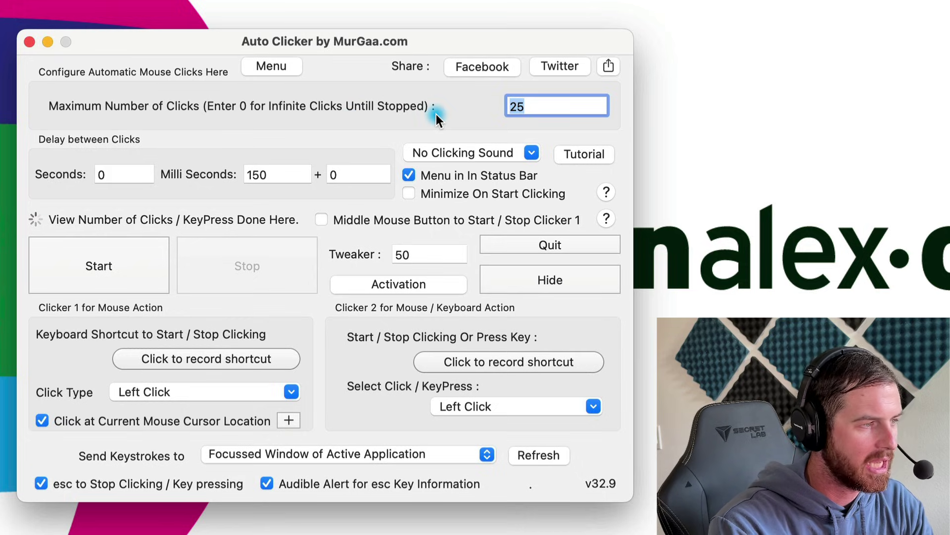
Step: Set maximum clicks to 0, delay to 1 second 0 milliseconds, and enable middle-mouse start/stop
double_click(514, 105)
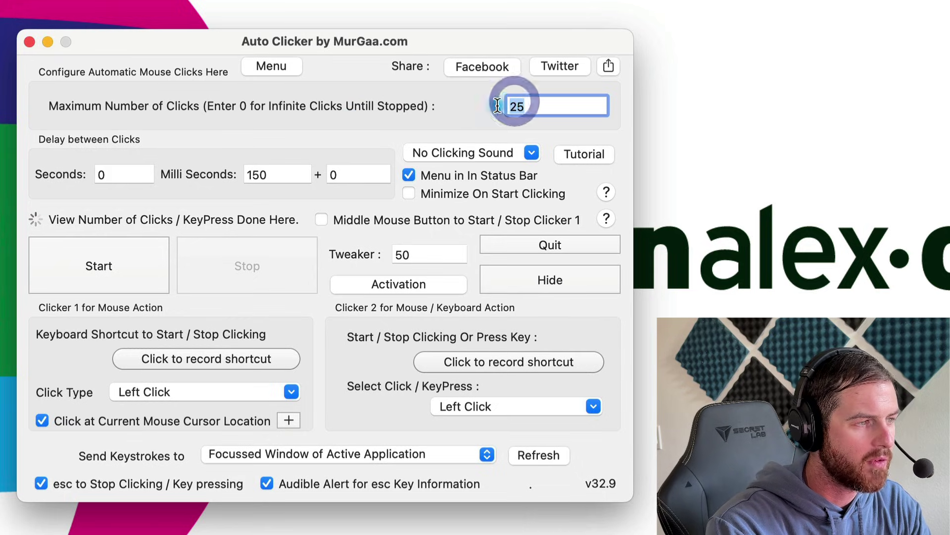
type("0")
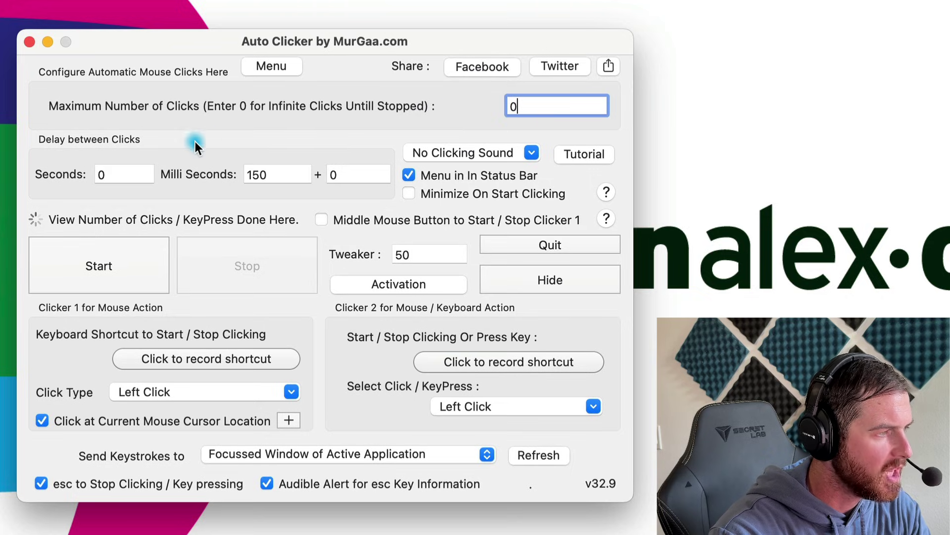
left_click(94, 173)
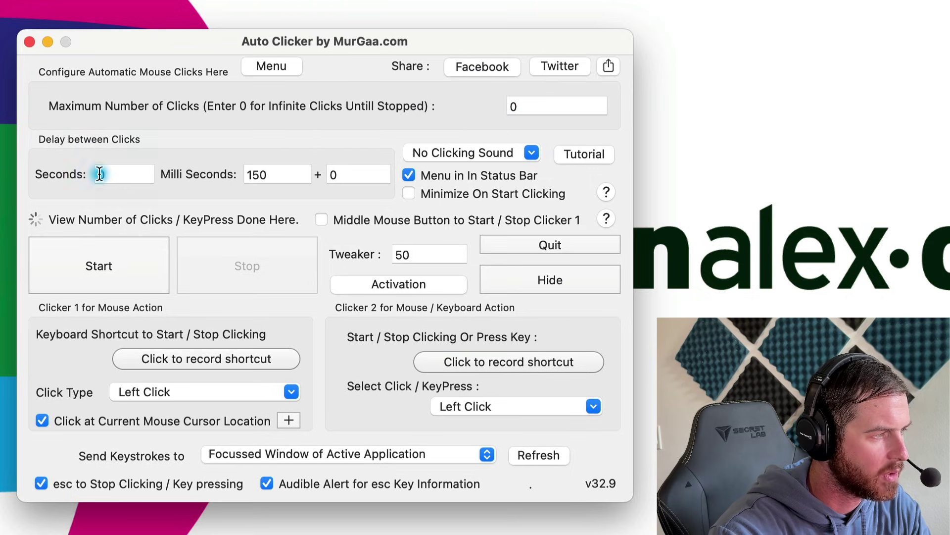
type("1")
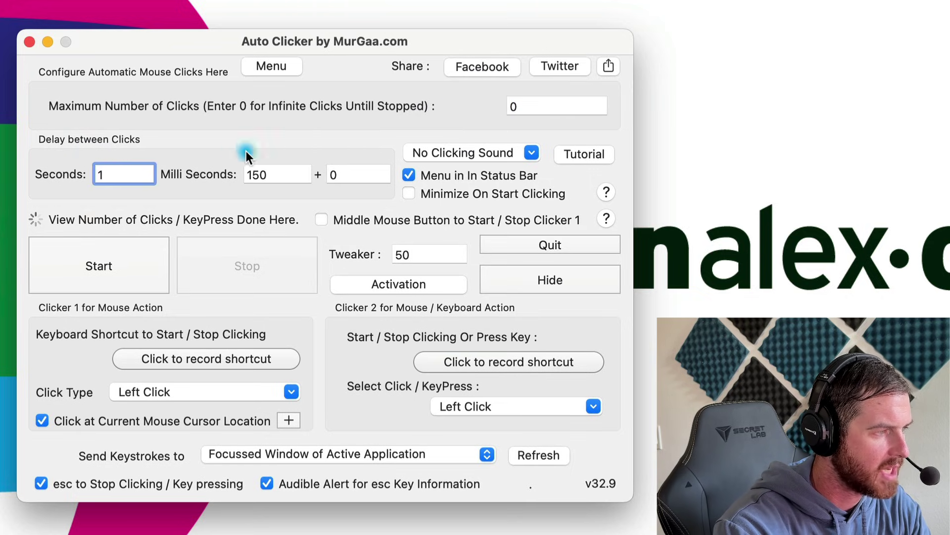
left_click(269, 174)
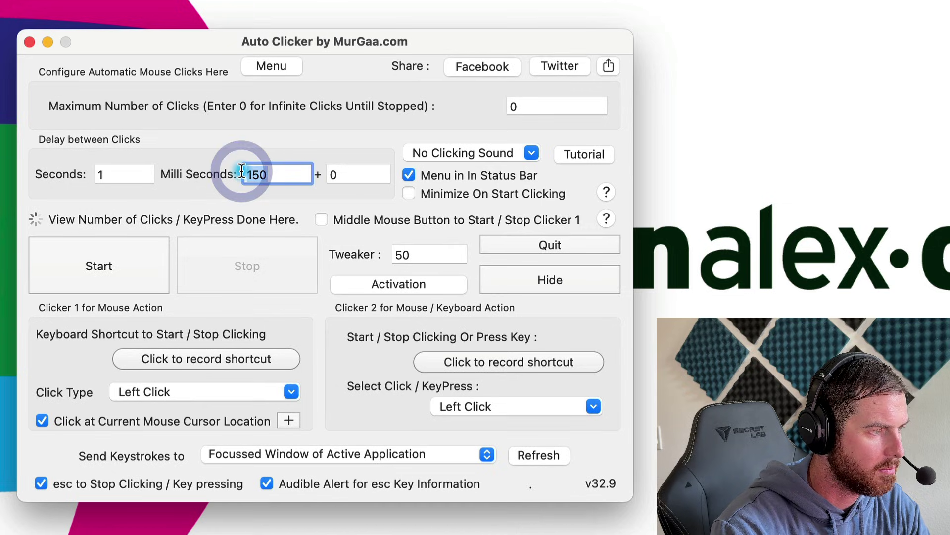
type("0")
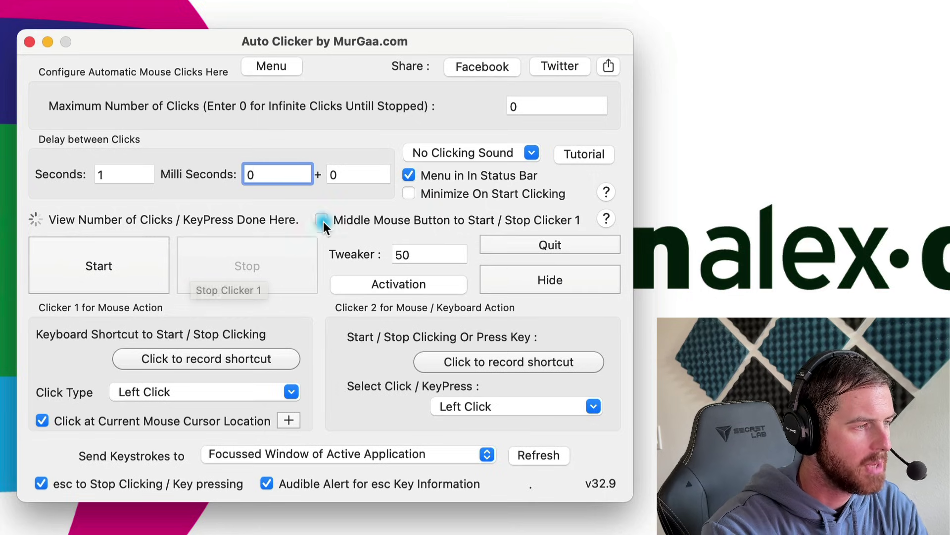
left_click(363, 221)
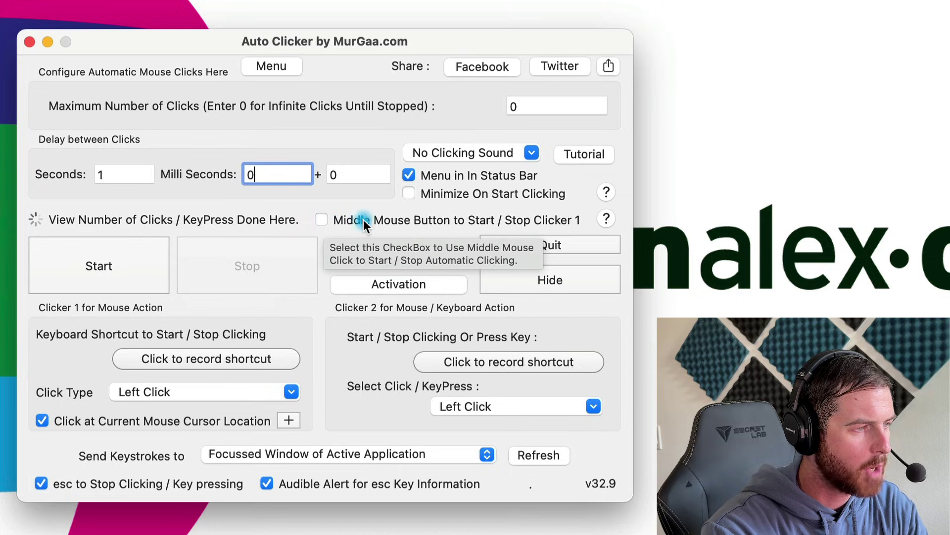
left_click(322, 220)
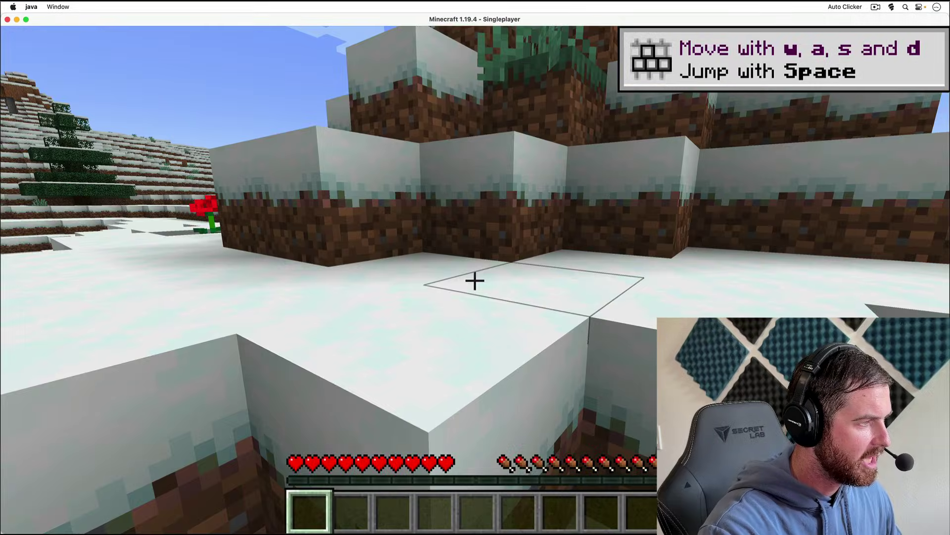
Step: Walk the player across the snow to the lake by the flowers, then switch to Auto Clicker
key("w")
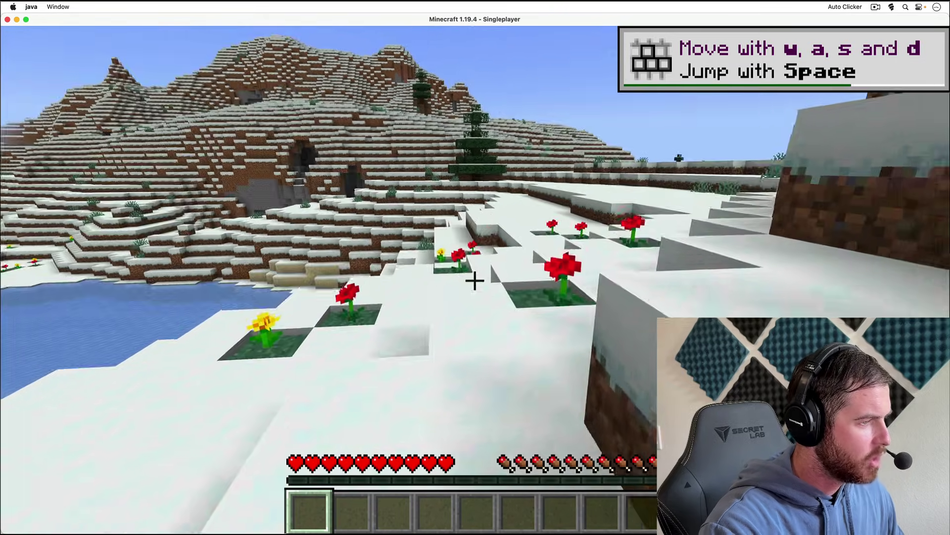
key("w")
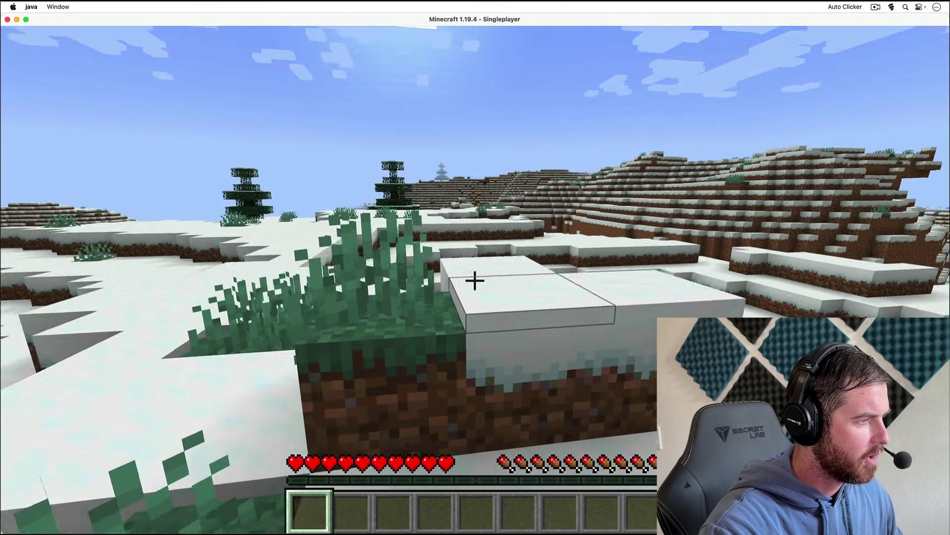
key("w")
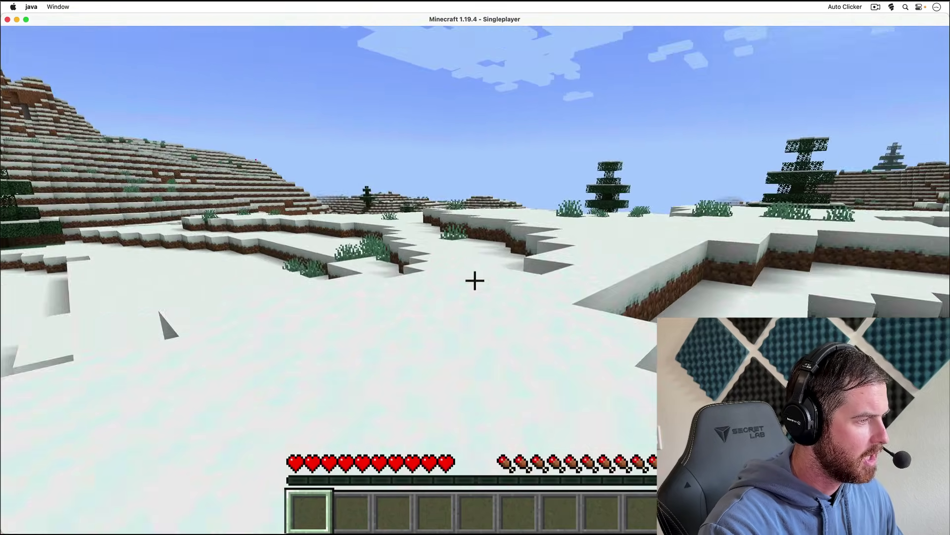
key("w")
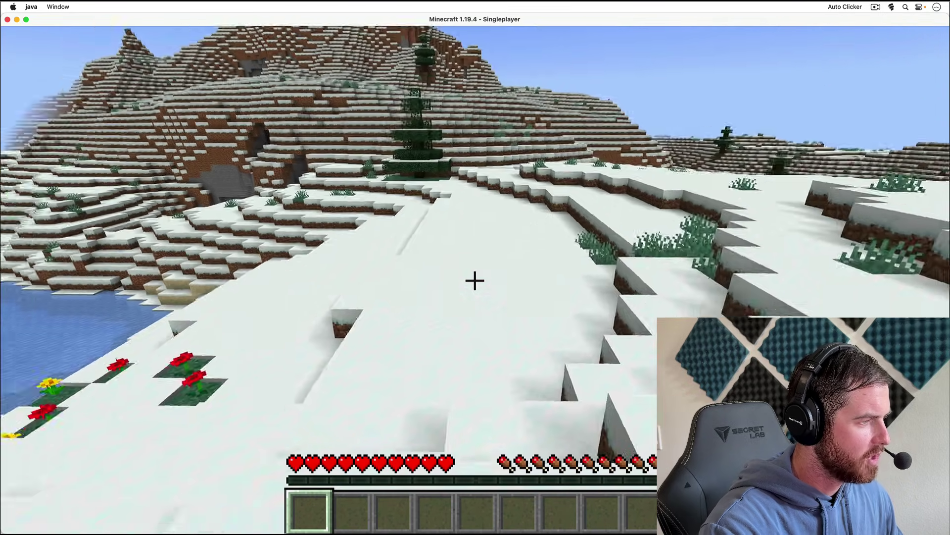
key("w")
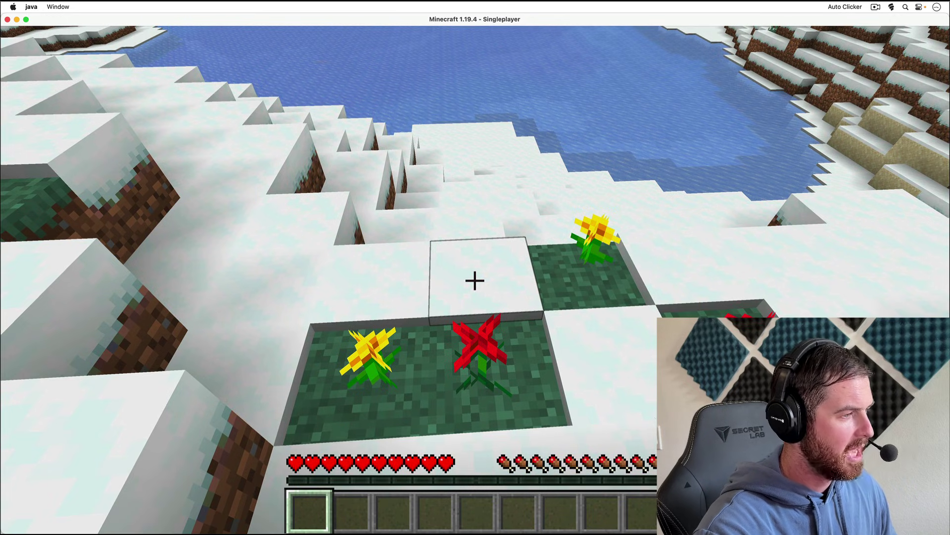
key("super+Tab")
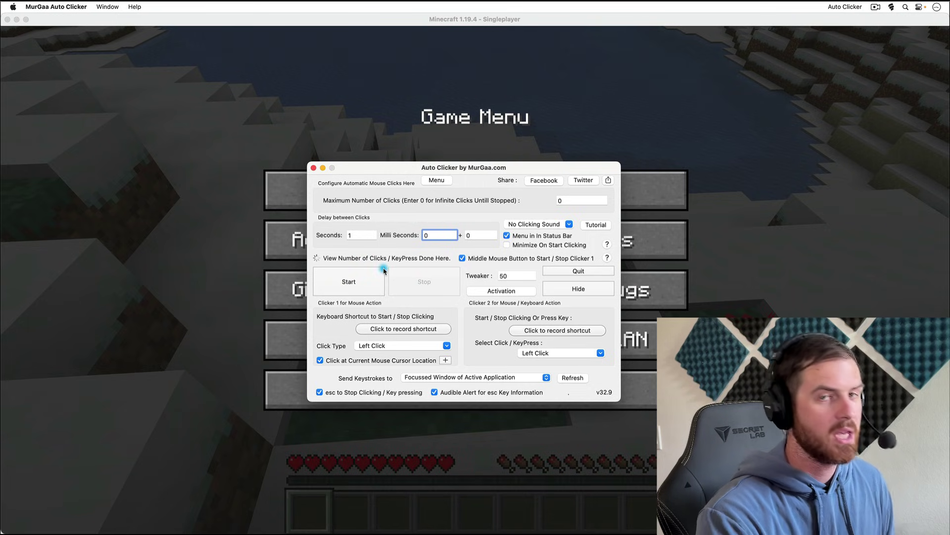
Step: Start the 1-second clicker, resume Minecraft, break the poppy and replant it beside the dandelion
left_click(371, 282)
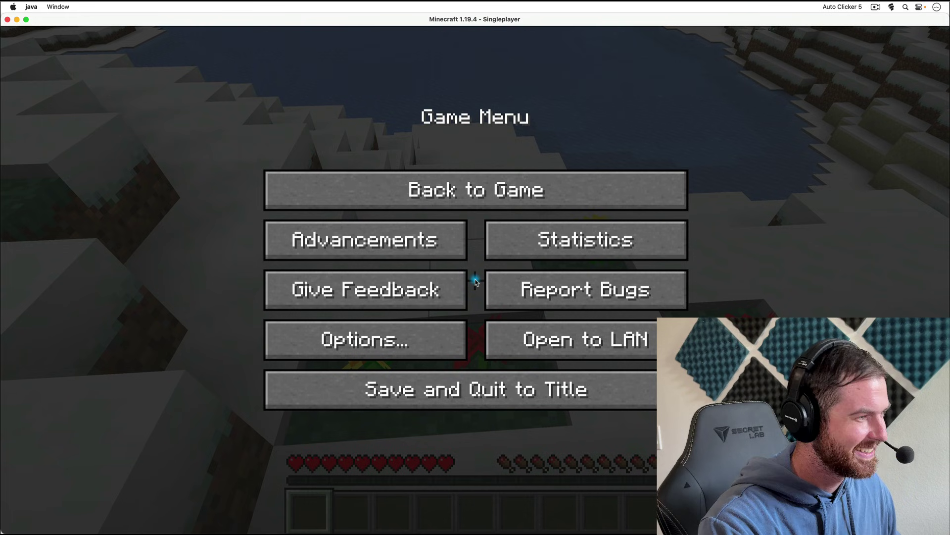
left_click(477, 210)
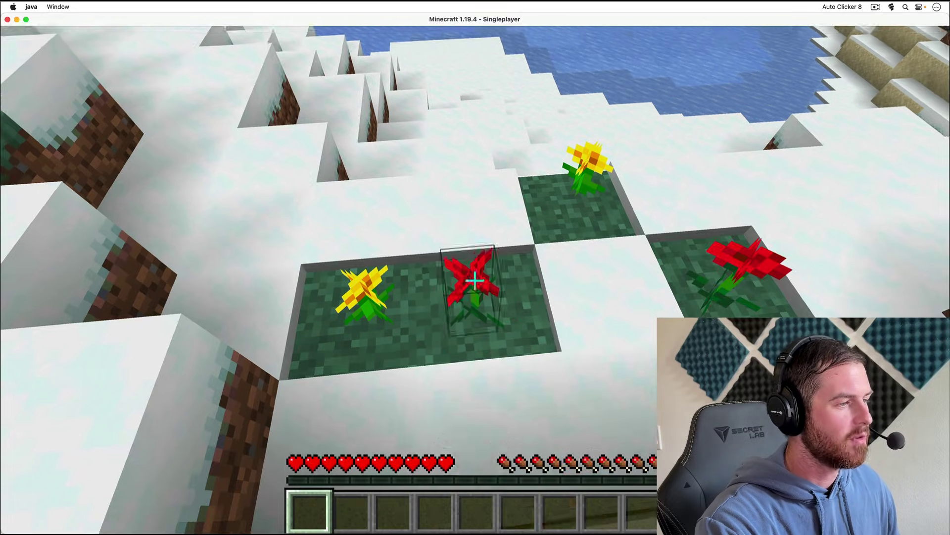
left_click(475, 280)
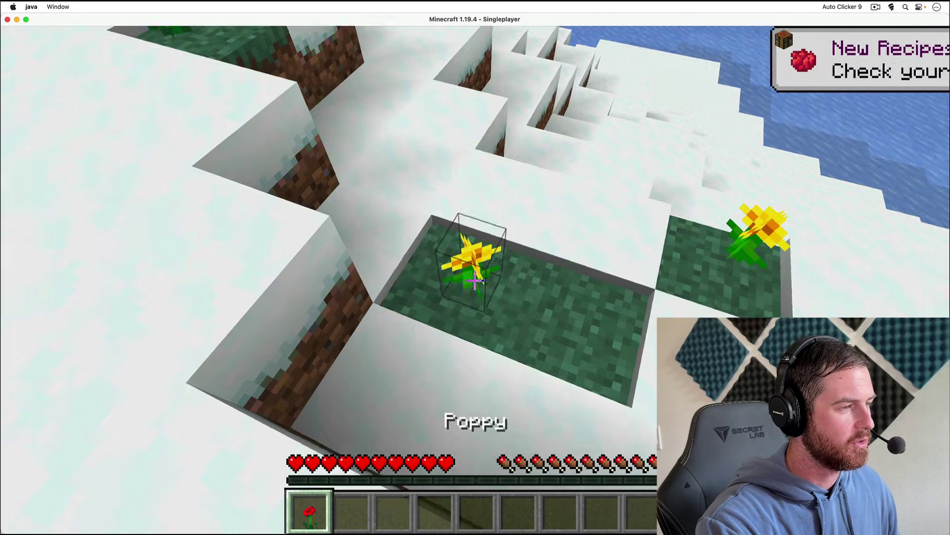
right_click(475, 280)
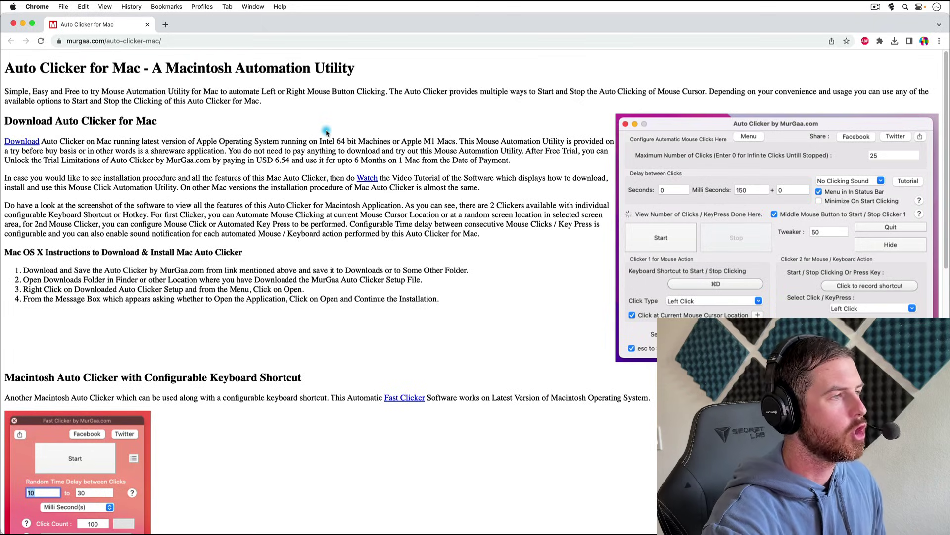
Step: Follow the footer's Mac Automation link and scroll the murgaa.com utilities page down to the FAQ
scroll(326, 133, "down", 20)
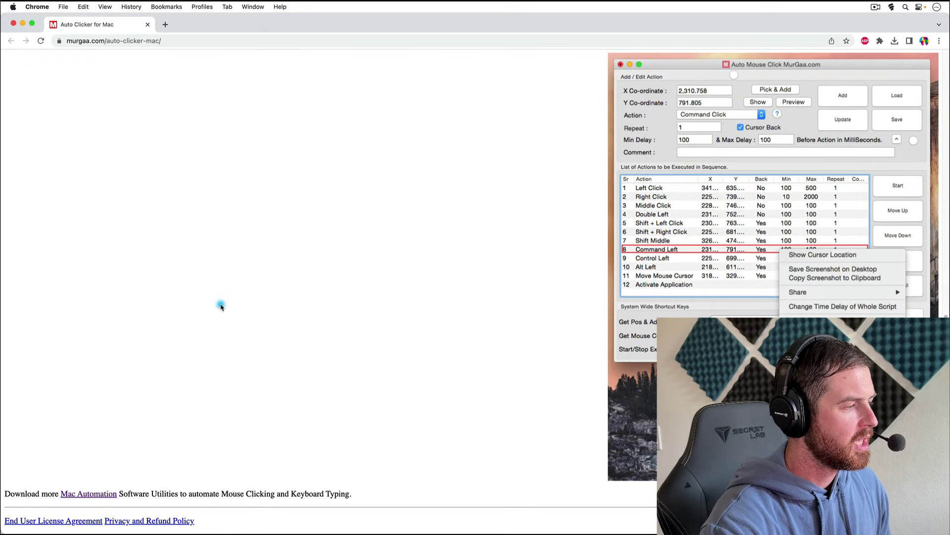
left_click(84, 495)
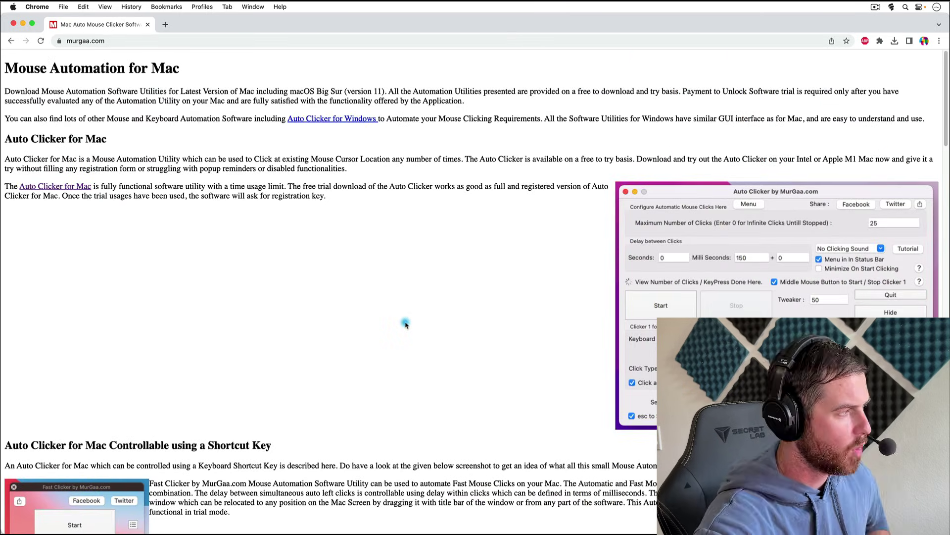
scroll(325, 228, "down", 2)
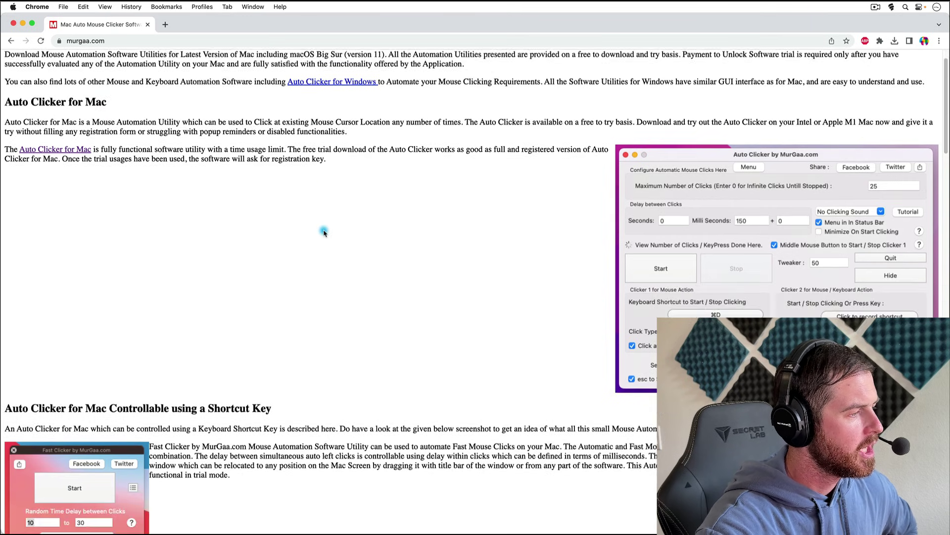
scroll(323, 230, "down", 8)
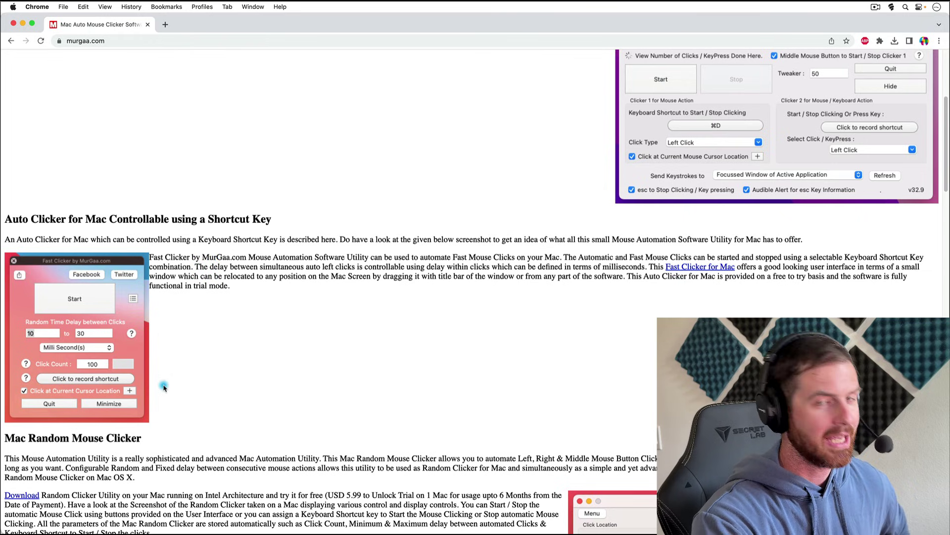
scroll(271, 352, "down", 5)
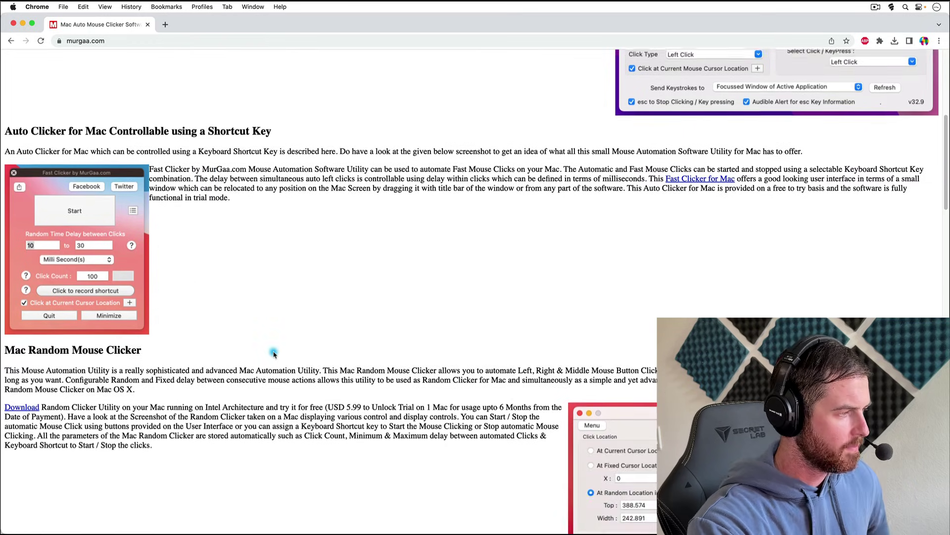
scroll(273, 353, "down", 10)
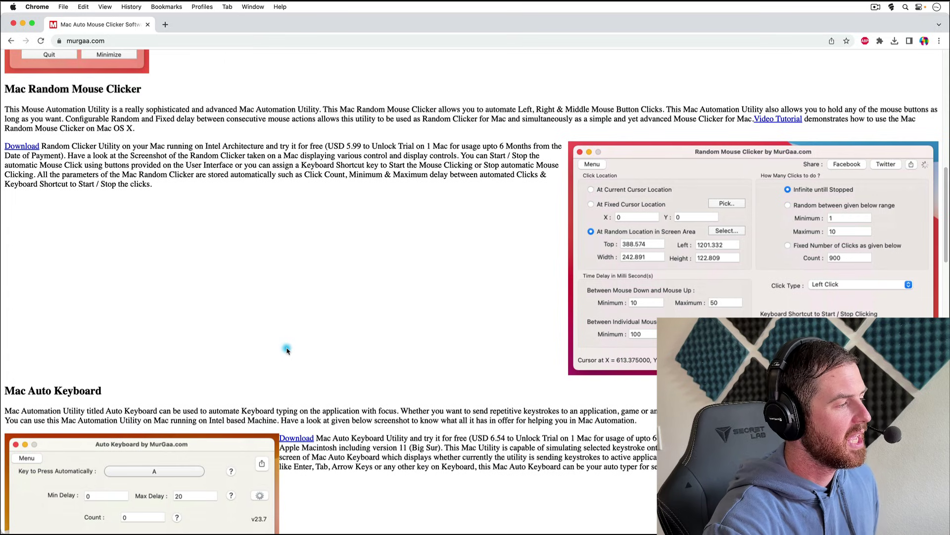
scroll(287, 350, "down", 5)
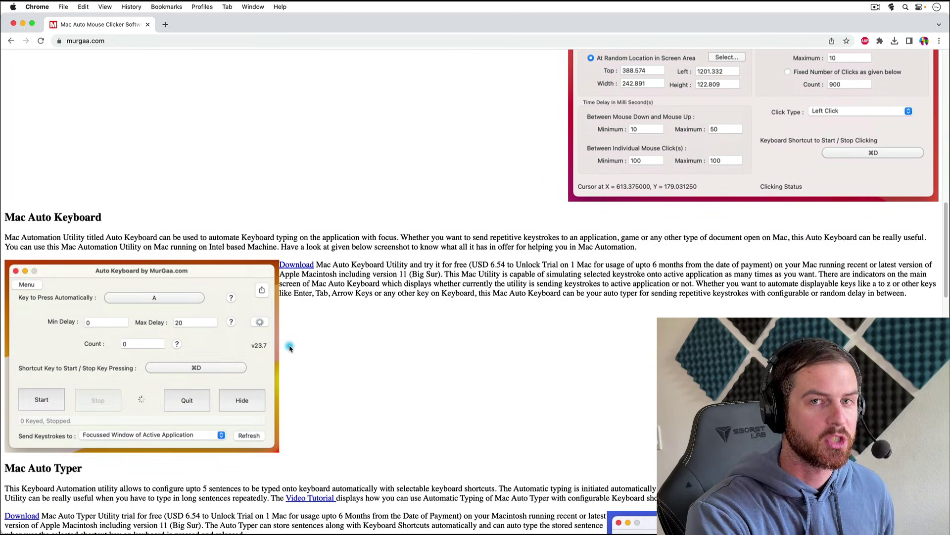
scroll(289, 348, "down", 8)
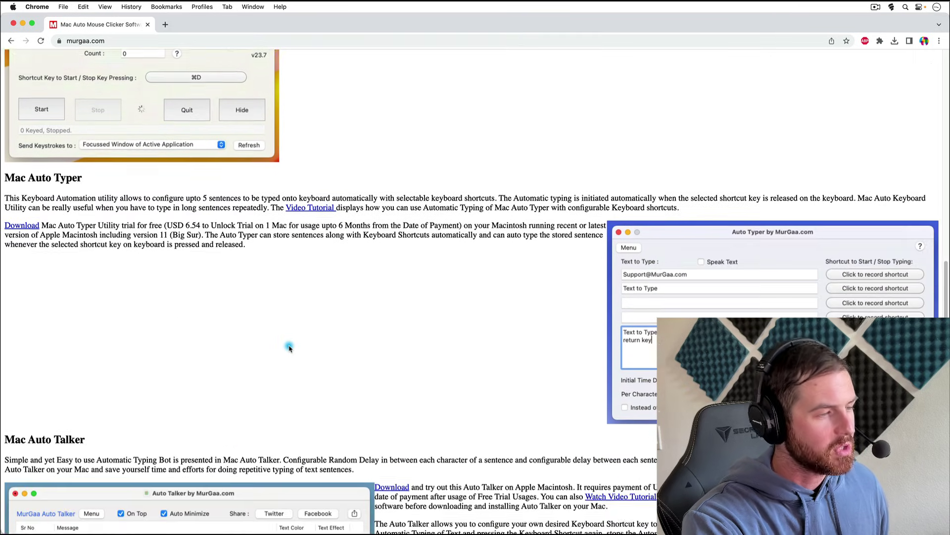
scroll(290, 348, "down", 14)
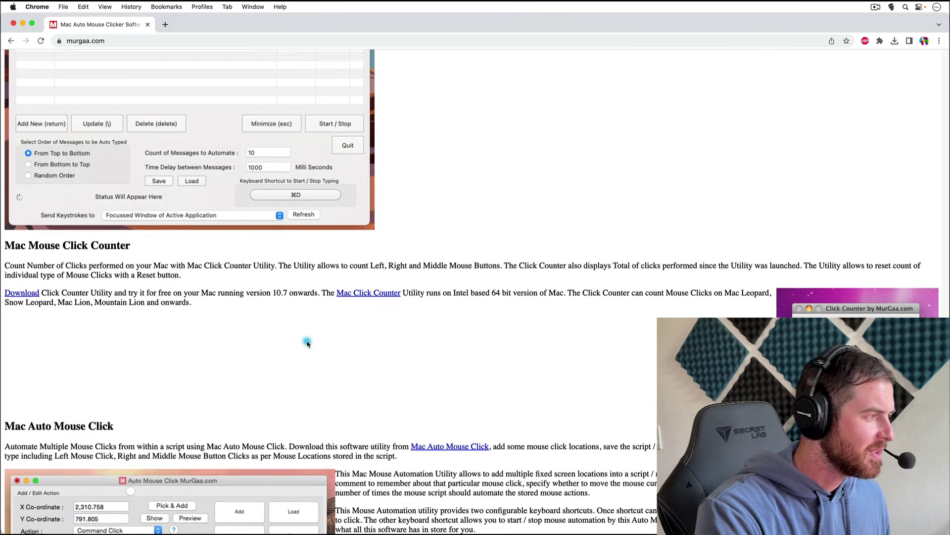
scroll(310, 339, "down", 2)
scroll(520, 322, "down", 5)
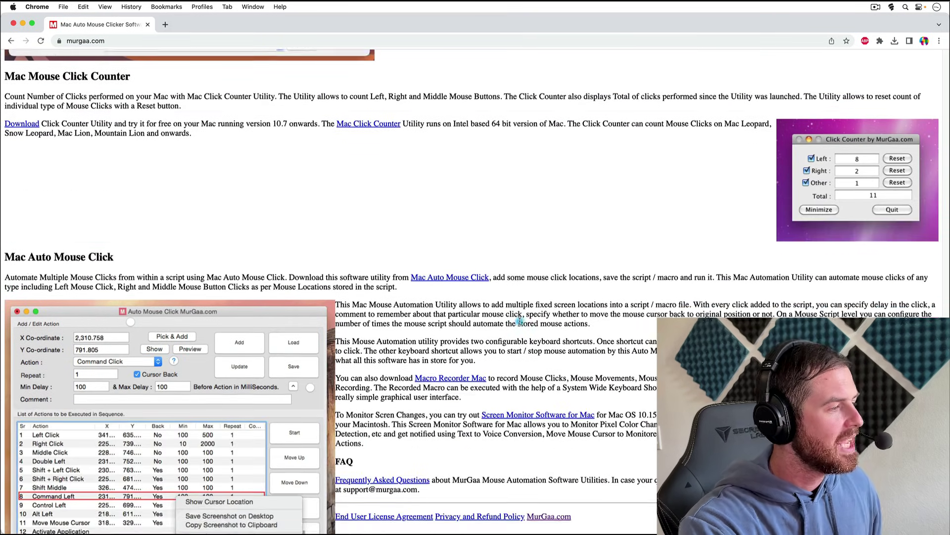
scroll(520, 322, "down", 6)
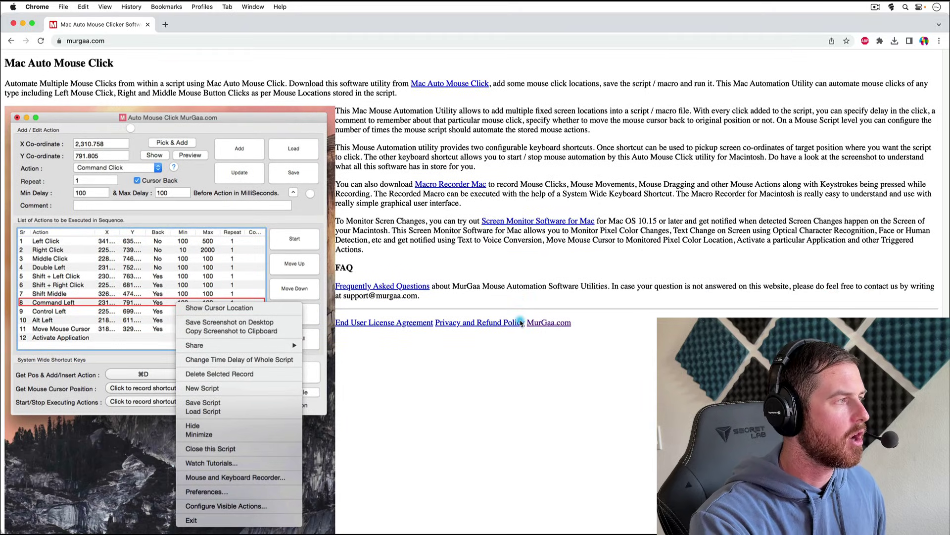